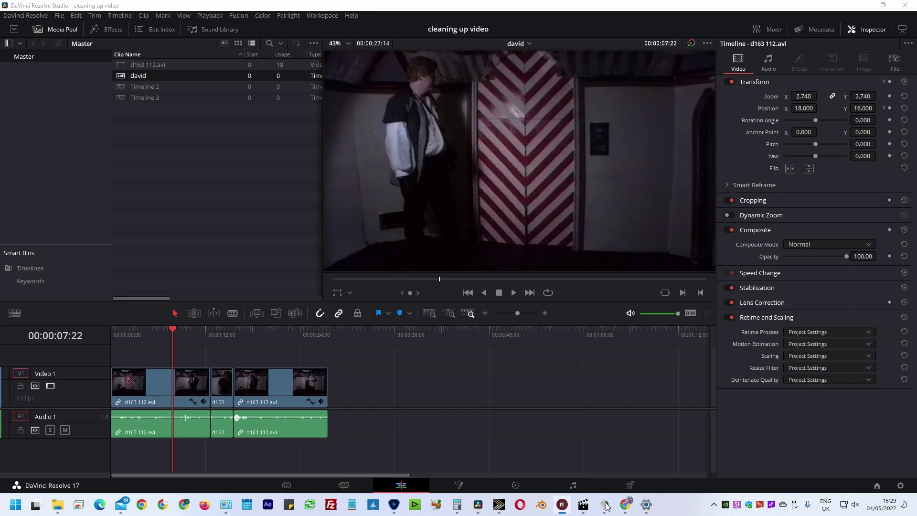
Step: On the Deliver page, try JPEG 2000, MP4 and QuickTime as render formats
click(629, 486)
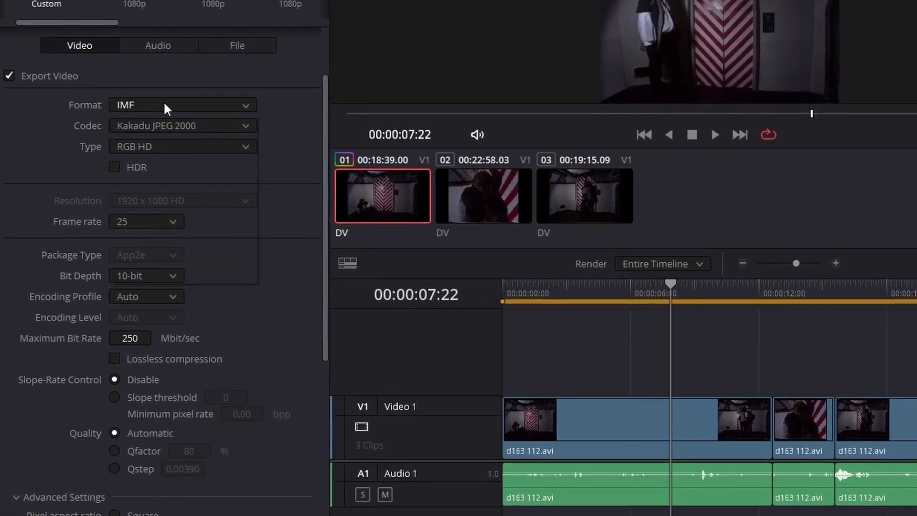
click(93, 141)
click(120, 220)
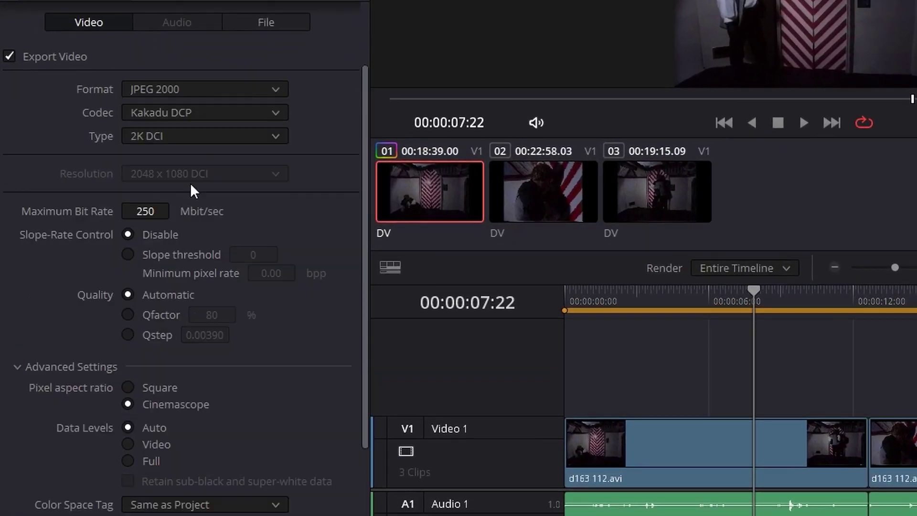
click(195, 88)
click(260, 204)
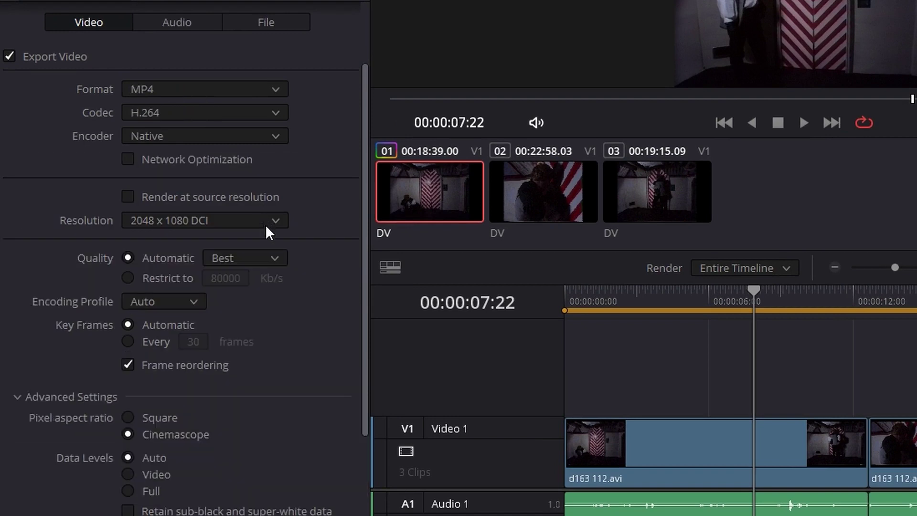
click(181, 86)
click(177, 259)
Step: Settle on AVI with GoPro CineForm, then select the three timeline clips with their audio
click(191, 118)
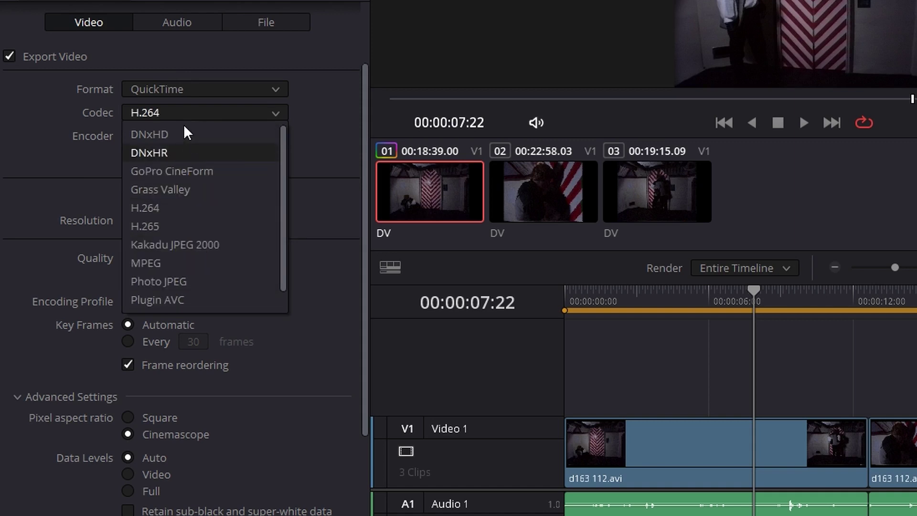
click(191, 89)
drag(282, 161, 228, 112)
click(159, 113)
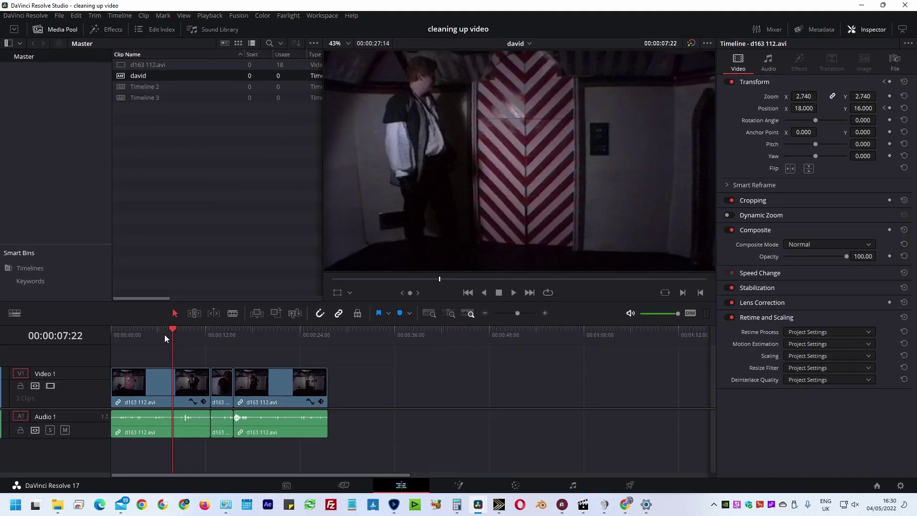
mouse_move(198, 357)
mouse_down()
mouse_move(188, 359)
mouse_move(196, 356)
mouse_up()
drag(270, 358, 147, 416)
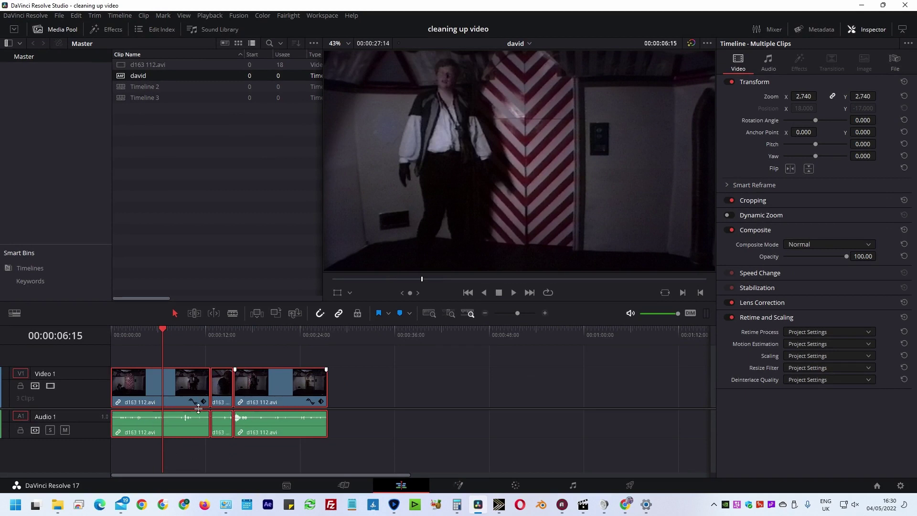
Step: Start a new timeline without project settings, at 720 x 576 PAL with interlace processing off
click(161, 180)
right_click(161, 180)
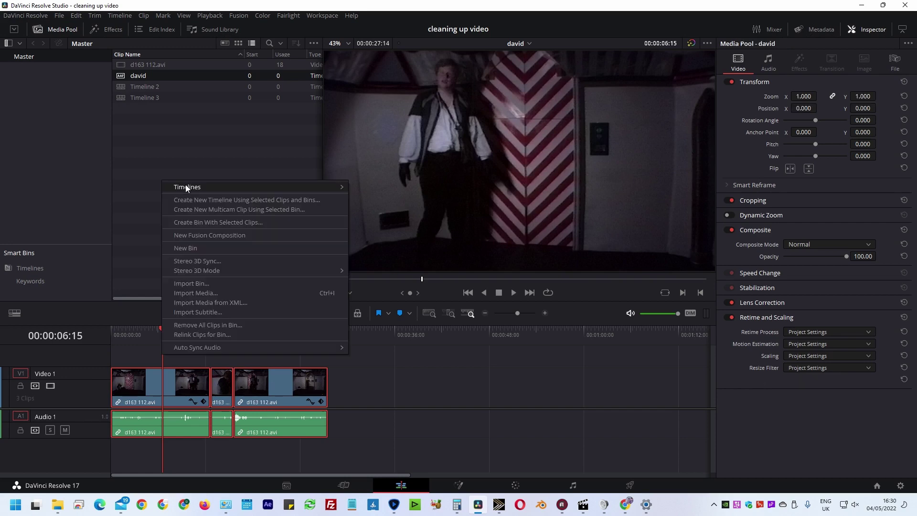
mouse_move(187, 187)
click(381, 189)
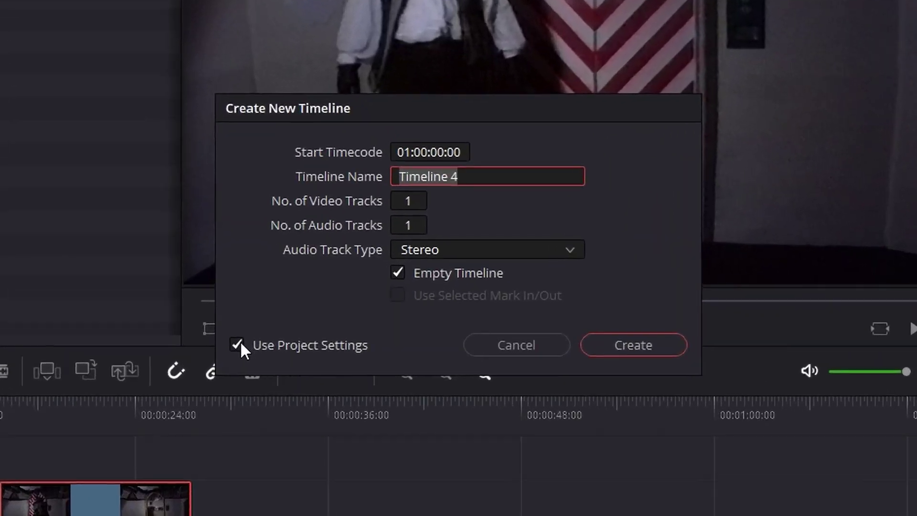
click(215, 353)
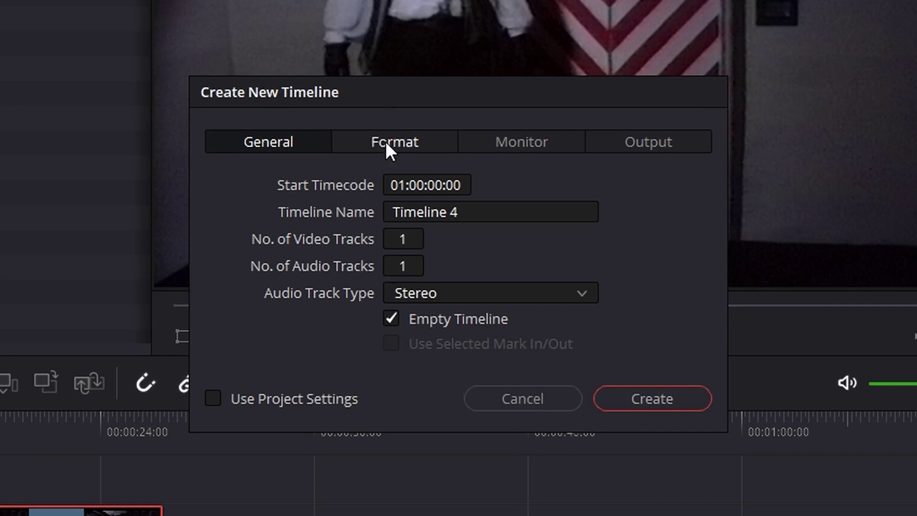
click(398, 135)
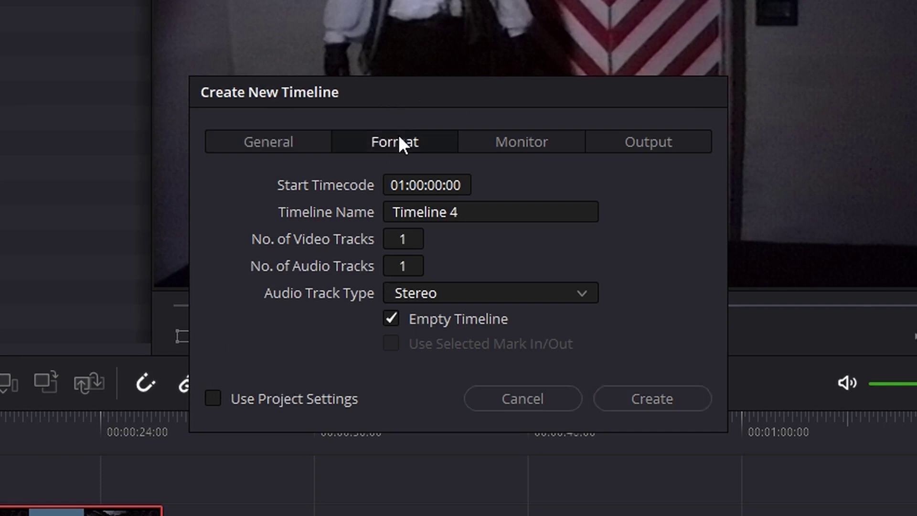
click(458, 188)
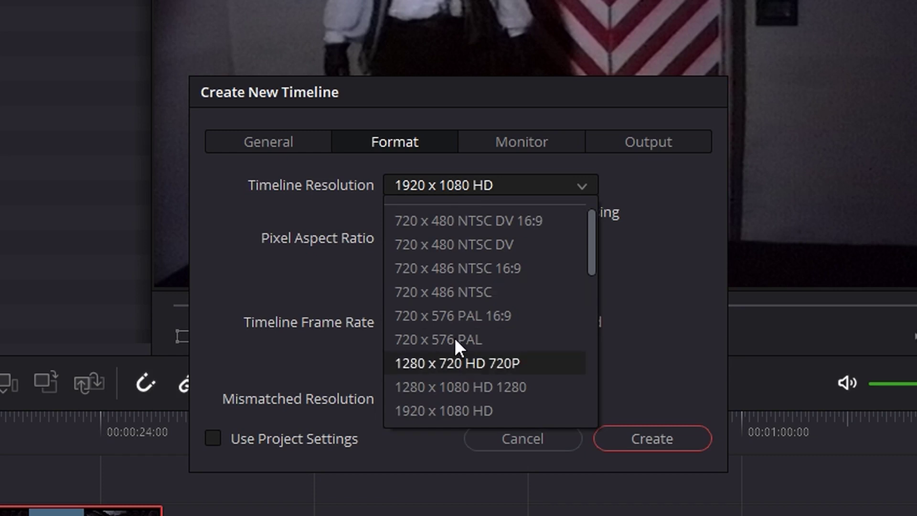
click(453, 339)
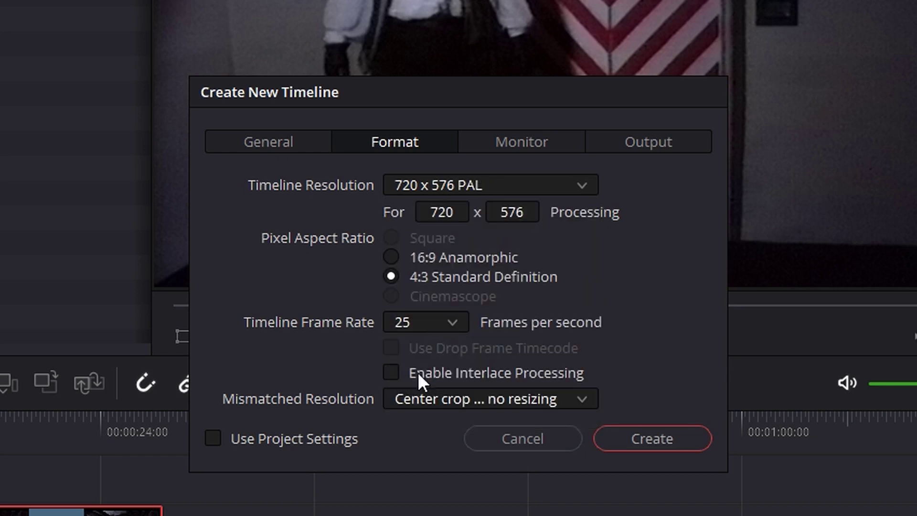
click(392, 373)
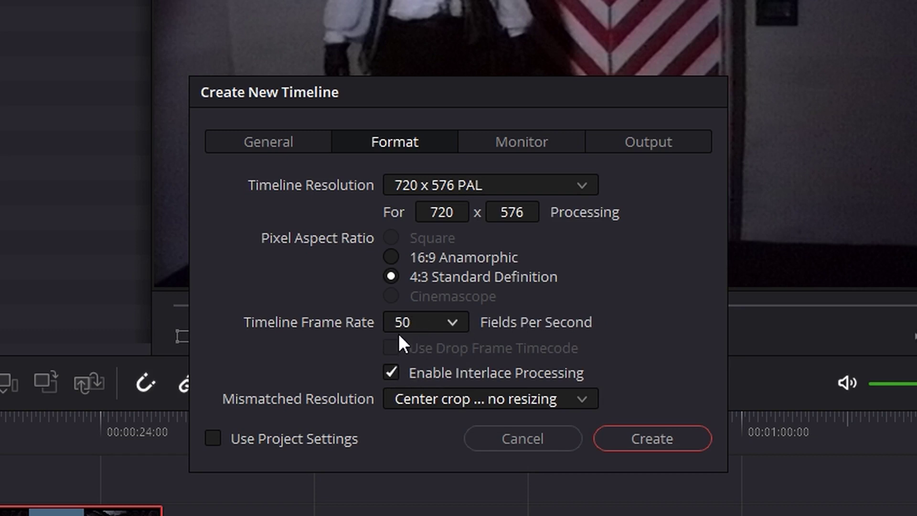
click(392, 372)
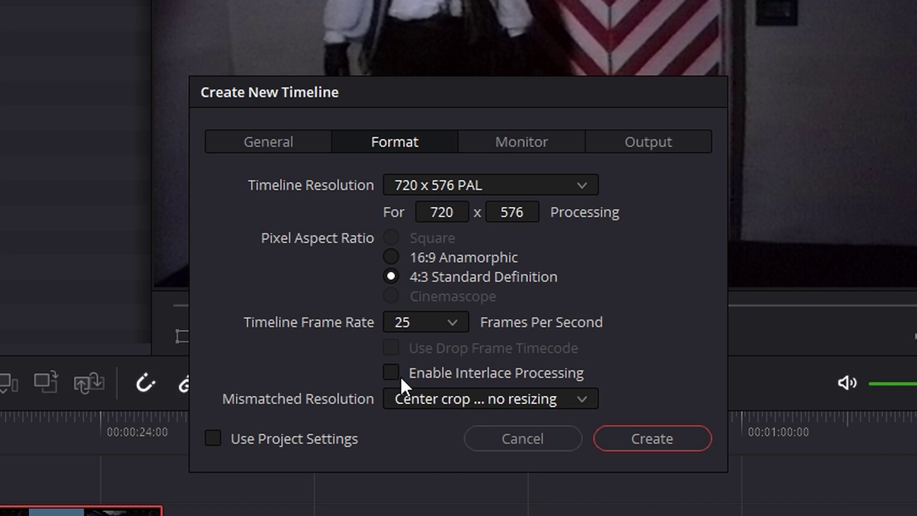
Step: Create Timeline 4 and paste the three copied clips into it
click(669, 437)
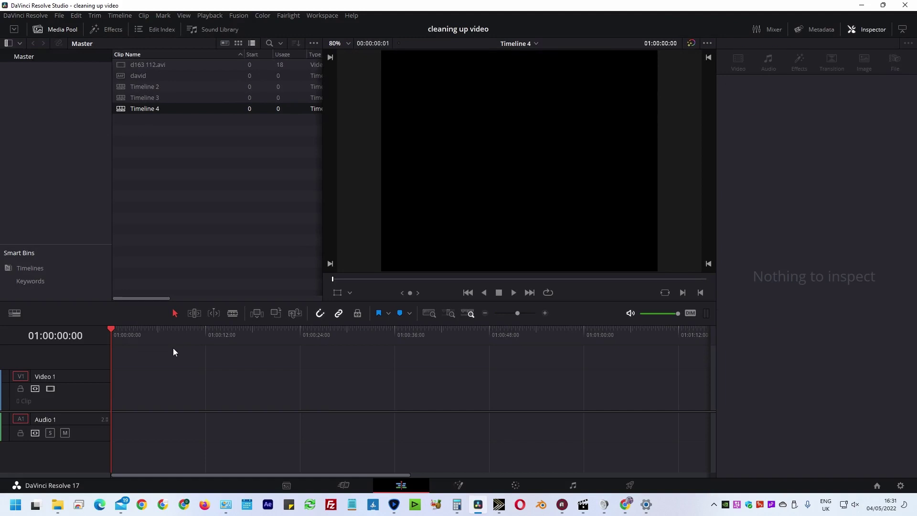
key(ctrl+v)
click(134, 335)
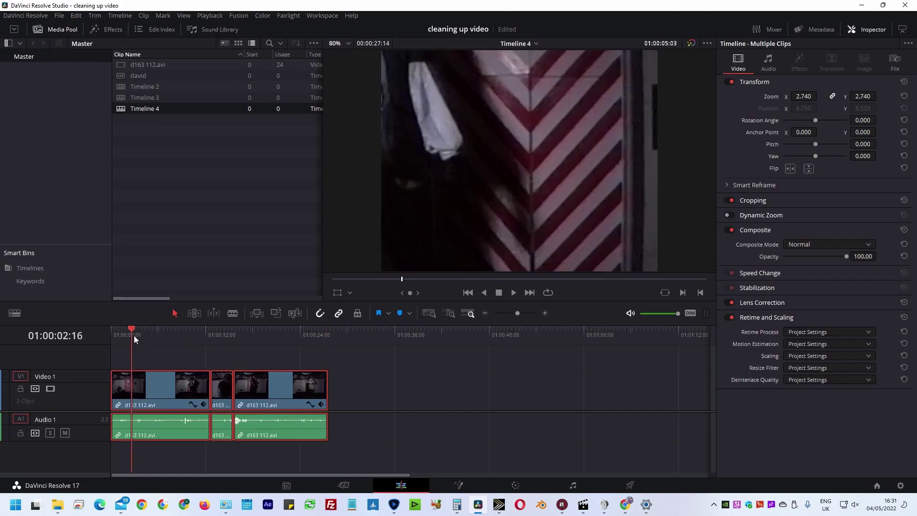
drag(134, 335, 172, 363)
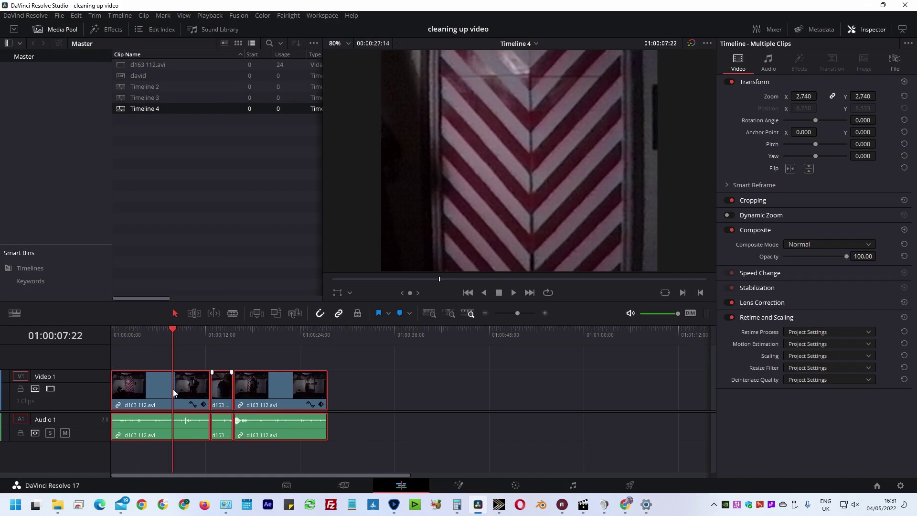
Step: Remove the attributes from all three clips, resetting zoom to 1.000, and check the frame
drag(183, 355, 276, 403)
right_click(144, 383)
click(215, 142)
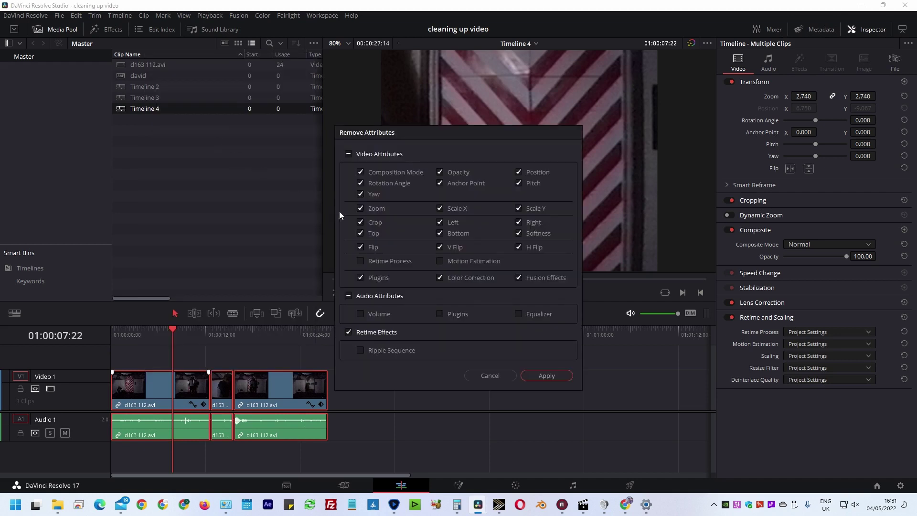
click(544, 375)
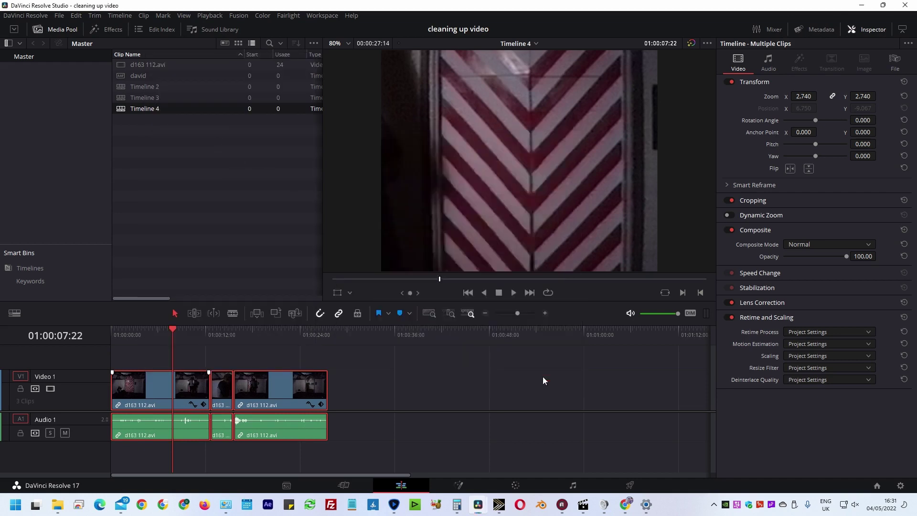
click(276, 349)
drag(285, 351, 170, 363)
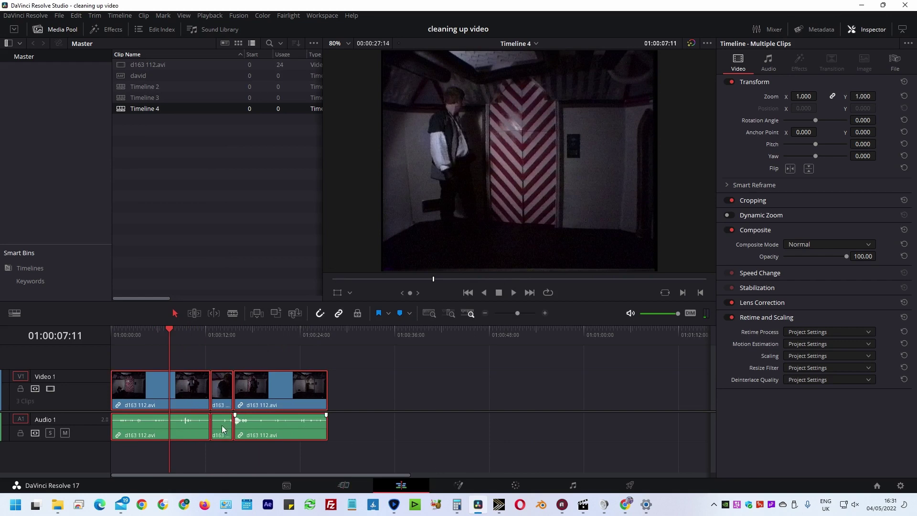
Step: On the Deliver page, return to the Custom preset and render as individual clips
click(629, 485)
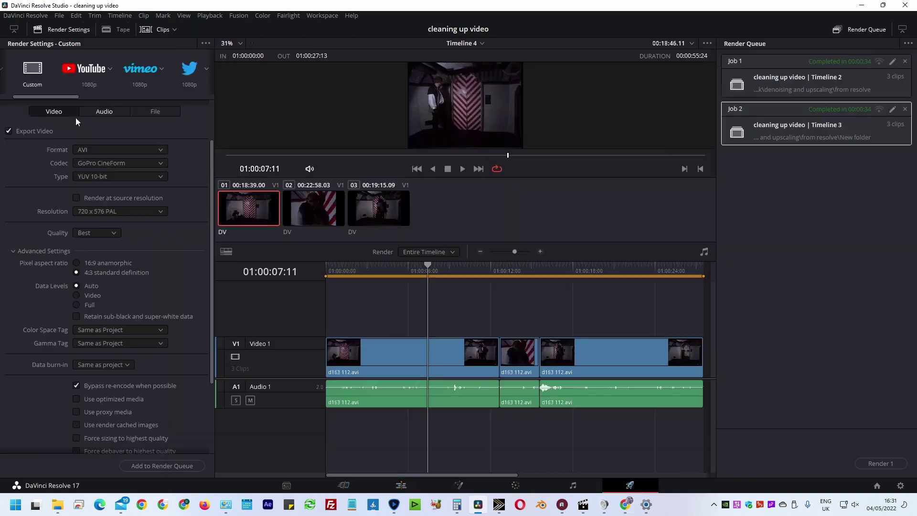
click(84, 71)
click(142, 72)
click(186, 70)
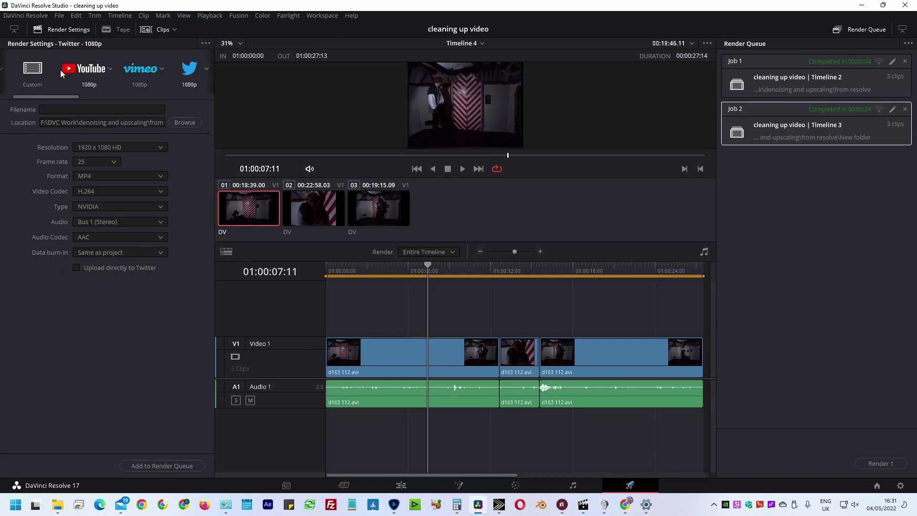
click(34, 69)
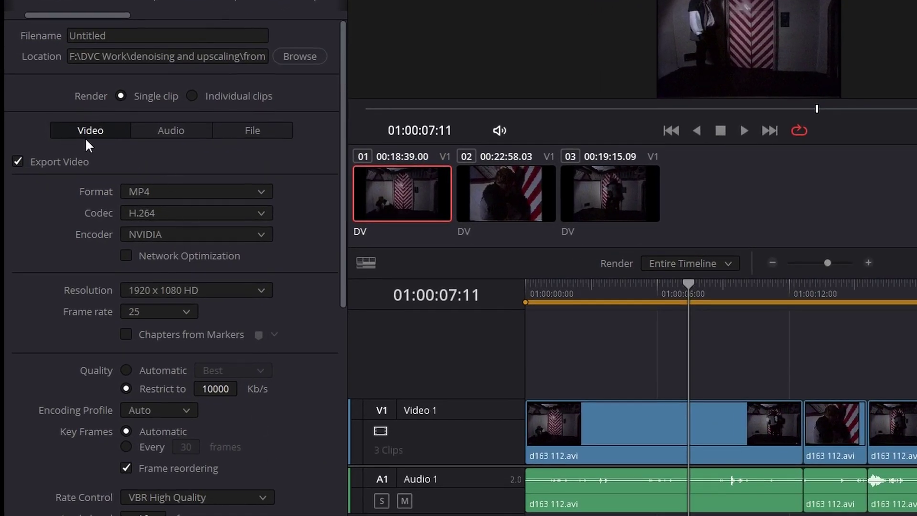
click(264, 131)
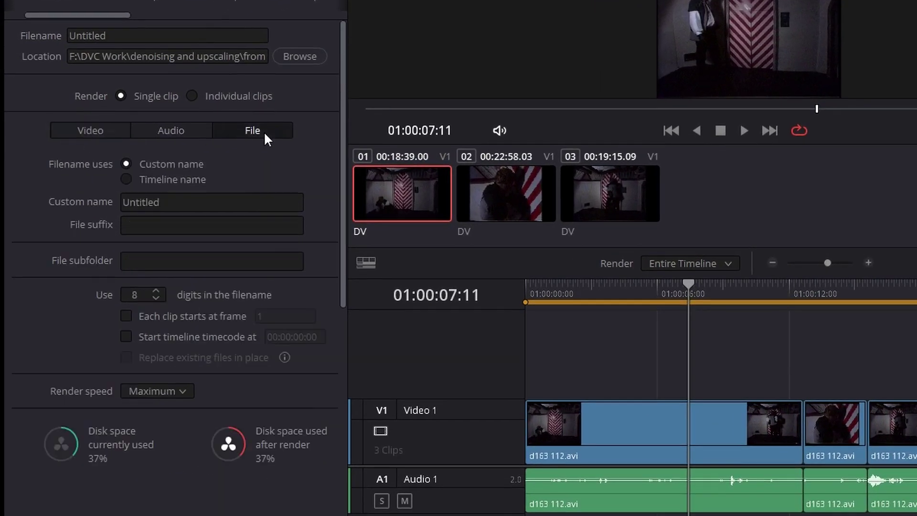
click(68, 128)
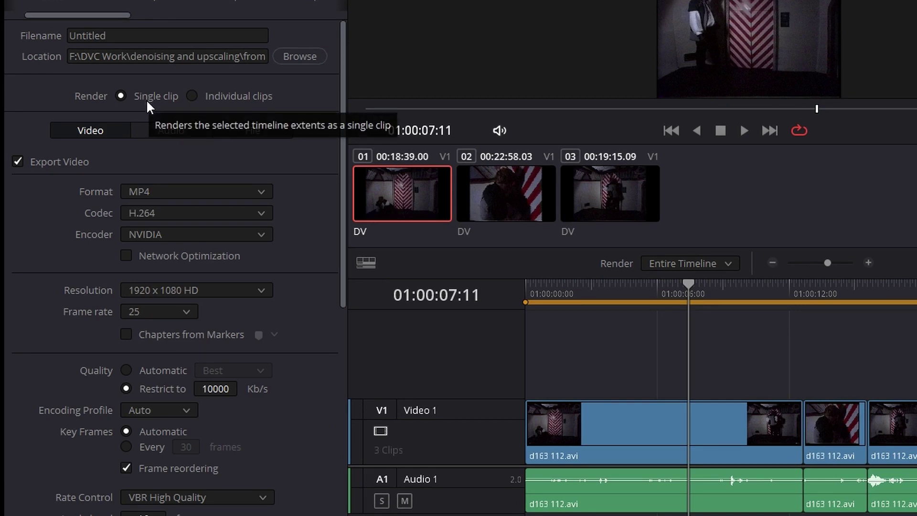
click(189, 95)
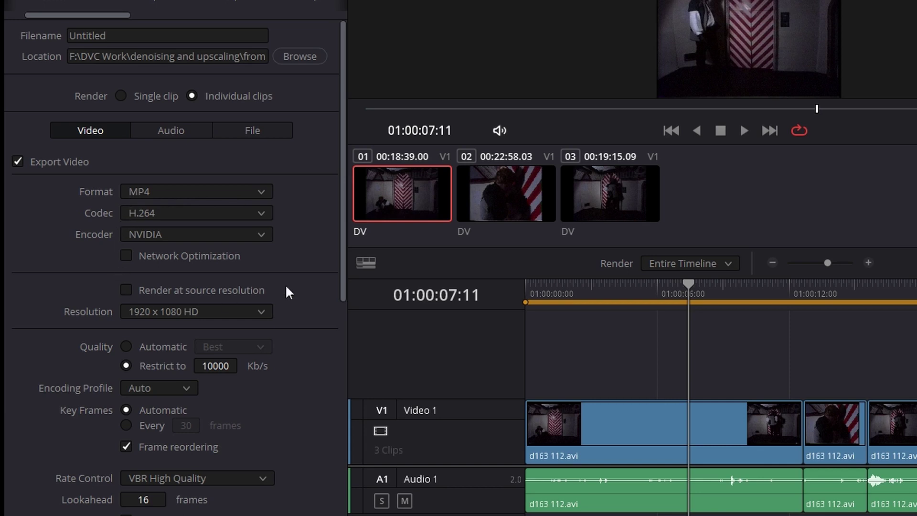
Step: Set the render format to AVI with the Grass Valley codec
click(158, 196)
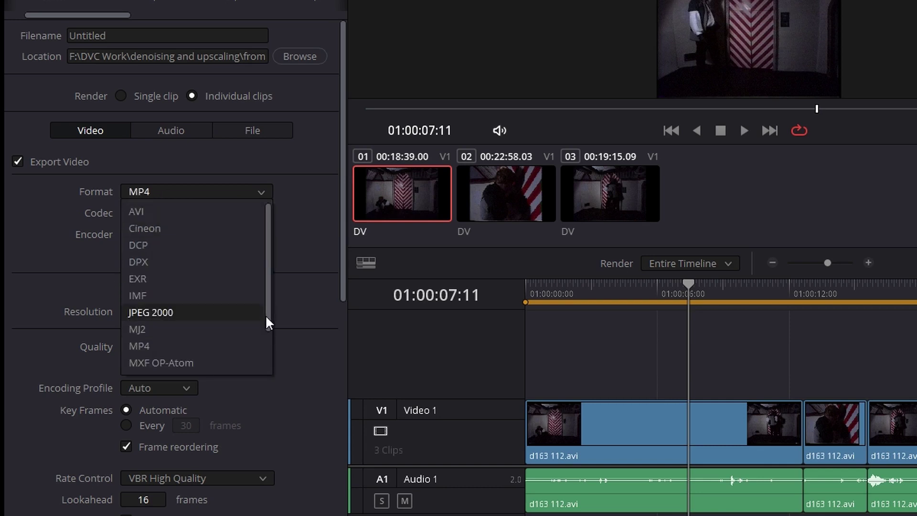
scroll(262, 348, down, 3)
scroll(262, 348, up, 3)
click(146, 210)
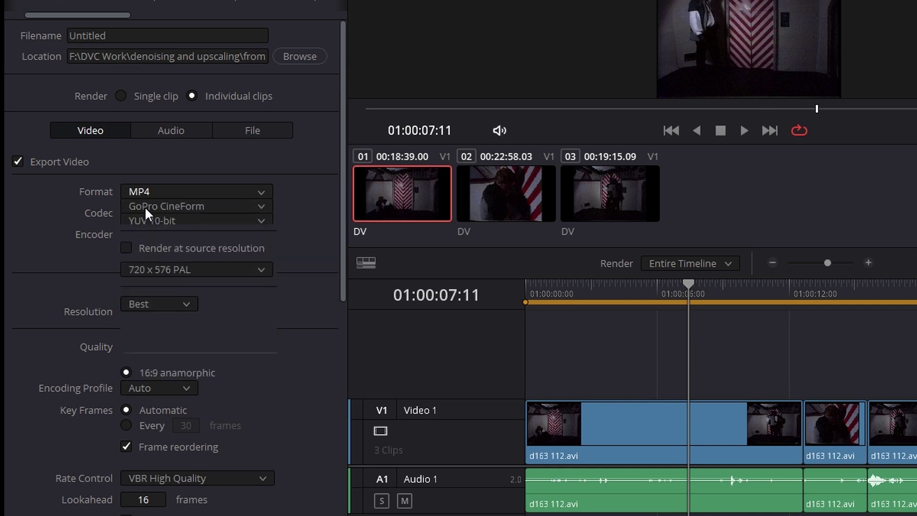
click(248, 212)
click(179, 251)
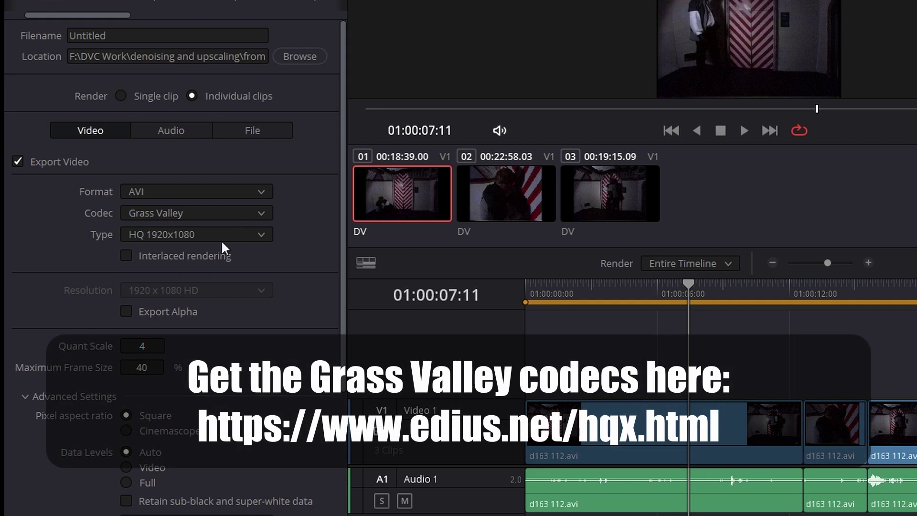
Step: Choose HQX type, enable interlaced rendering, and render at source resolution
click(126, 256)
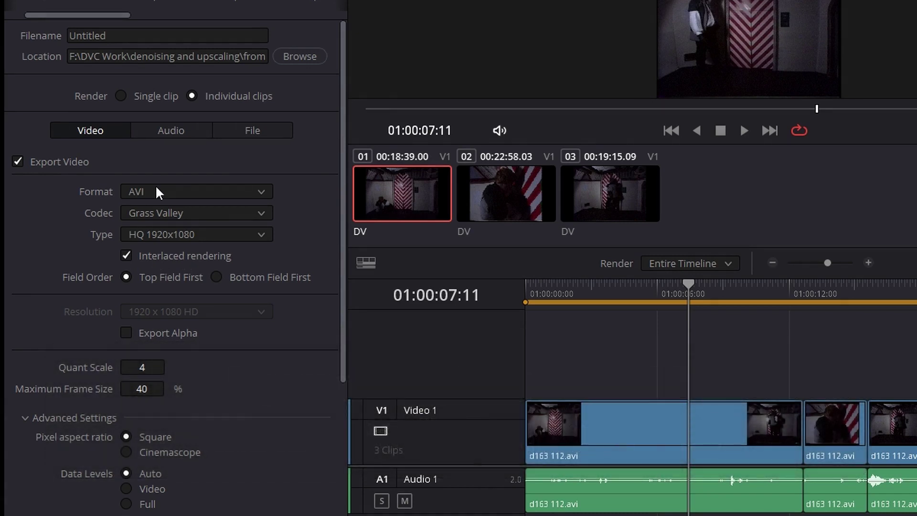
click(142, 234)
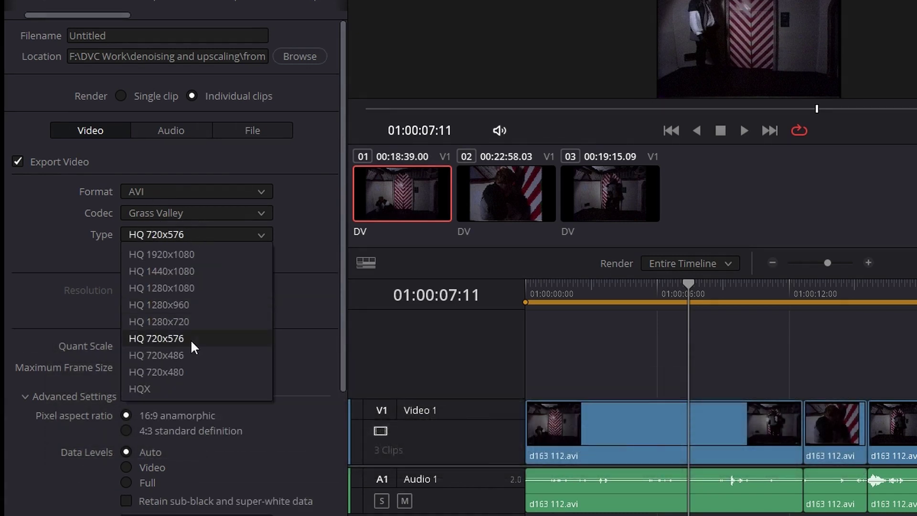
click(149, 388)
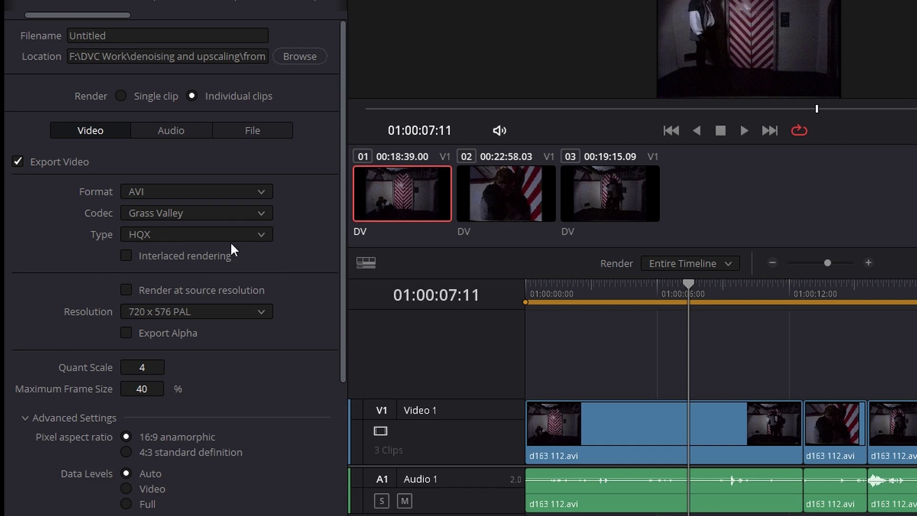
click(124, 255)
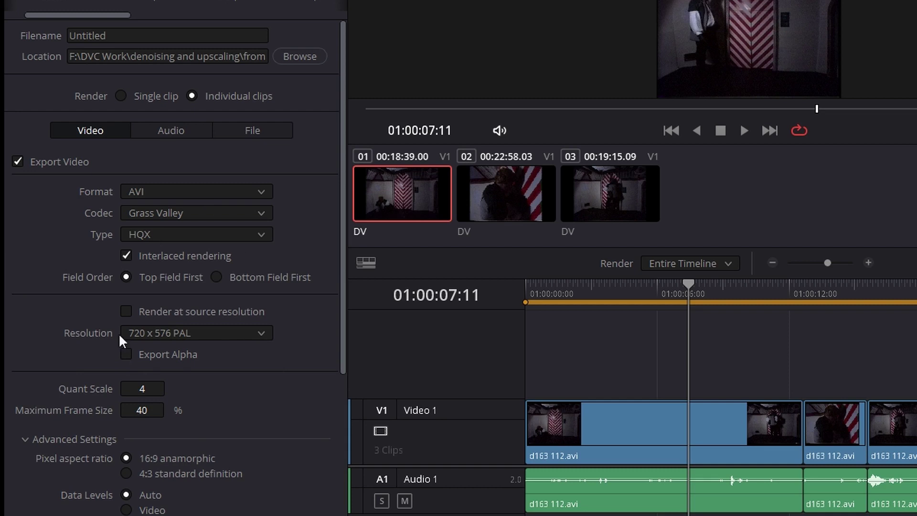
click(126, 312)
Step: Set pixel aspect to 4:3 standard definition and keep flat pass off
click(126, 474)
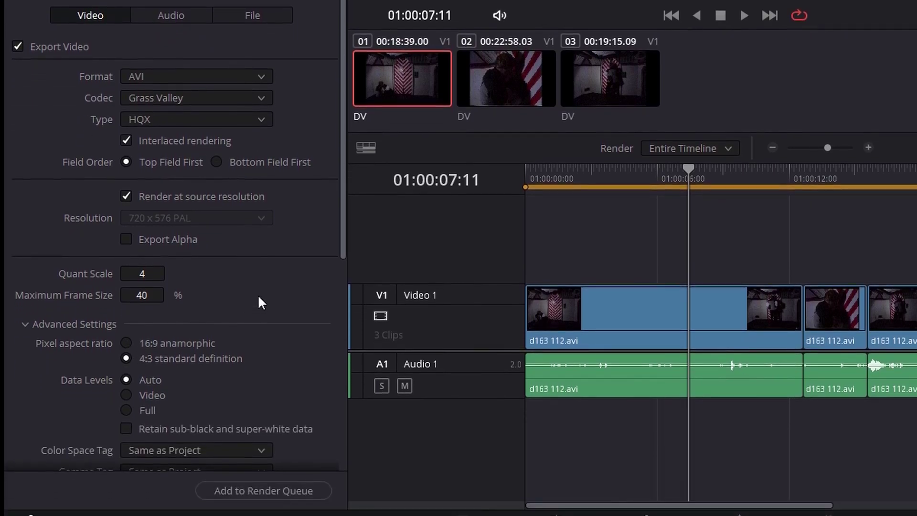
scroll(258, 297, down, 3)
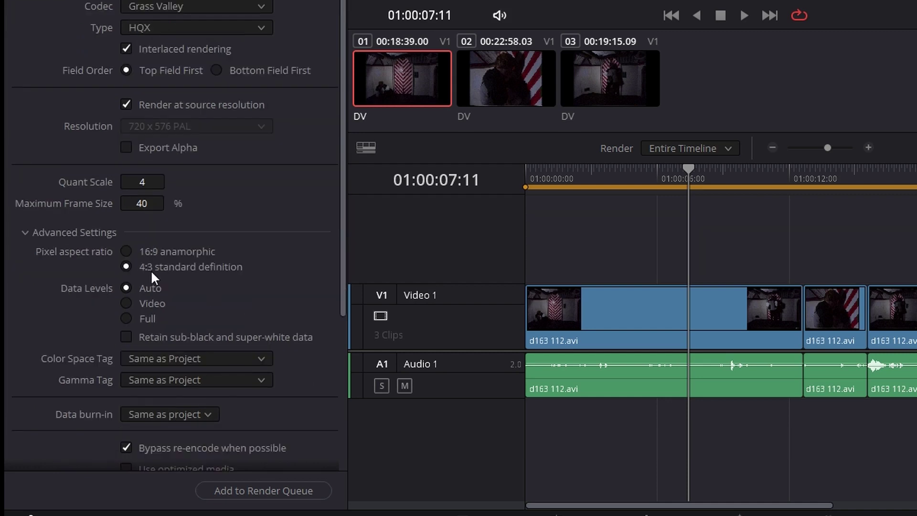
scroll(150, 271, down, 8)
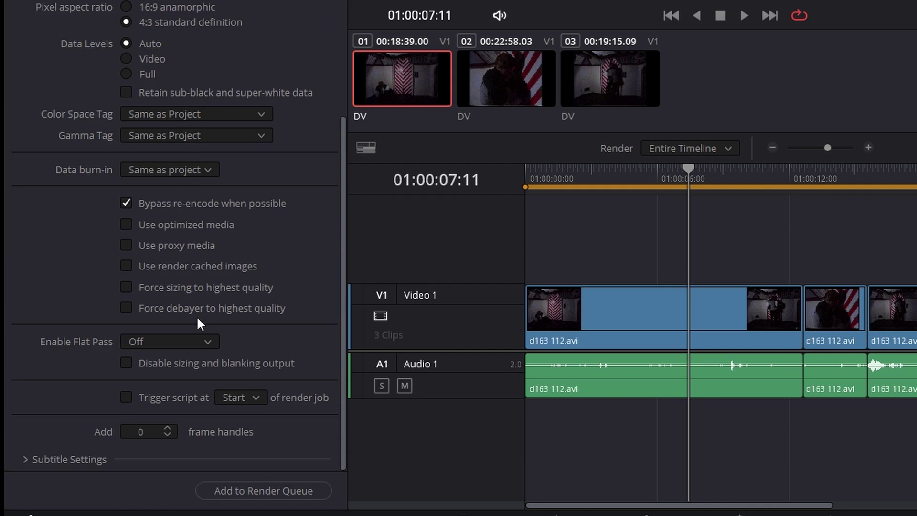
click(171, 341)
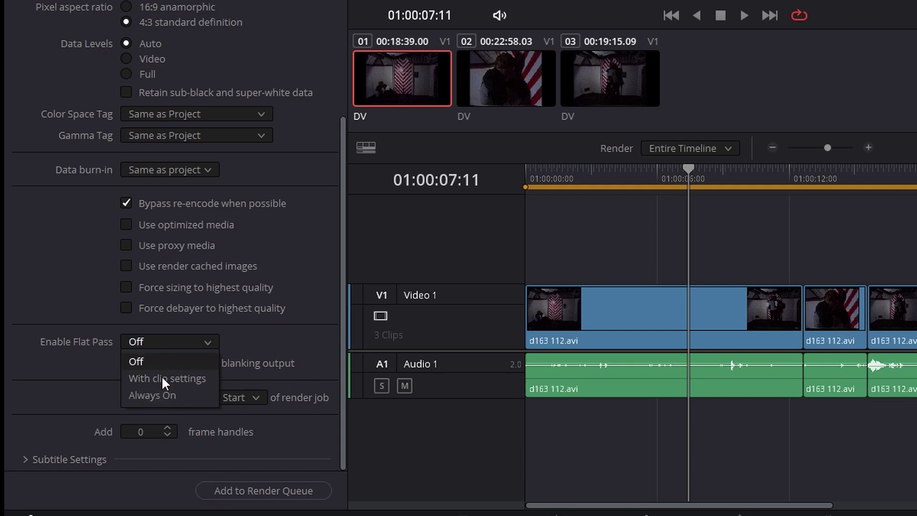
click(153, 359)
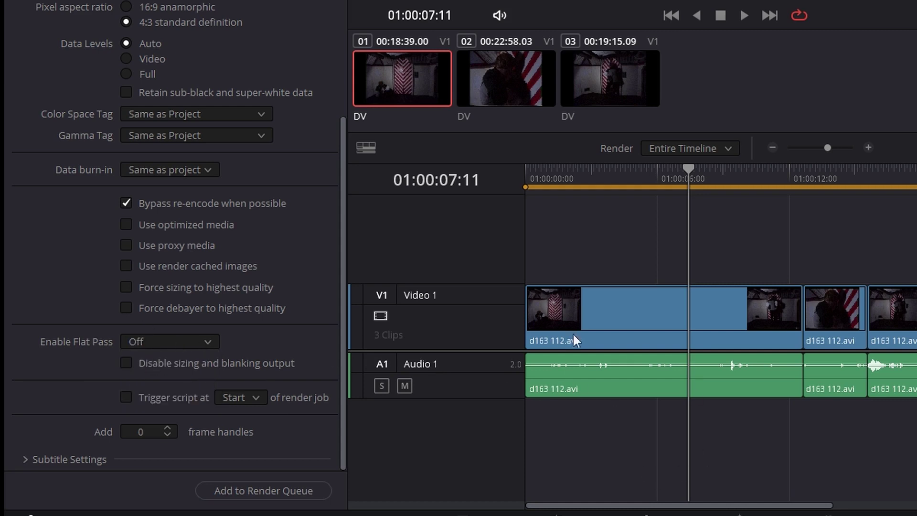
click(151, 342)
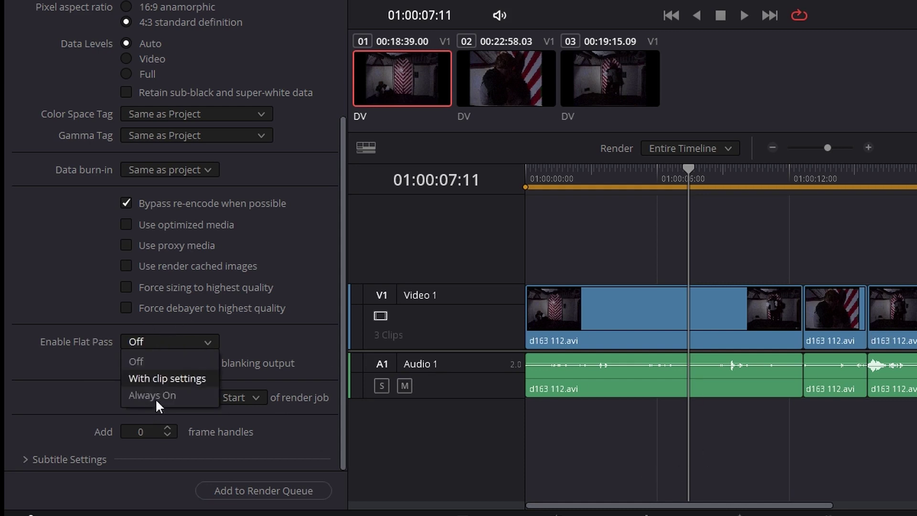
key(Escape)
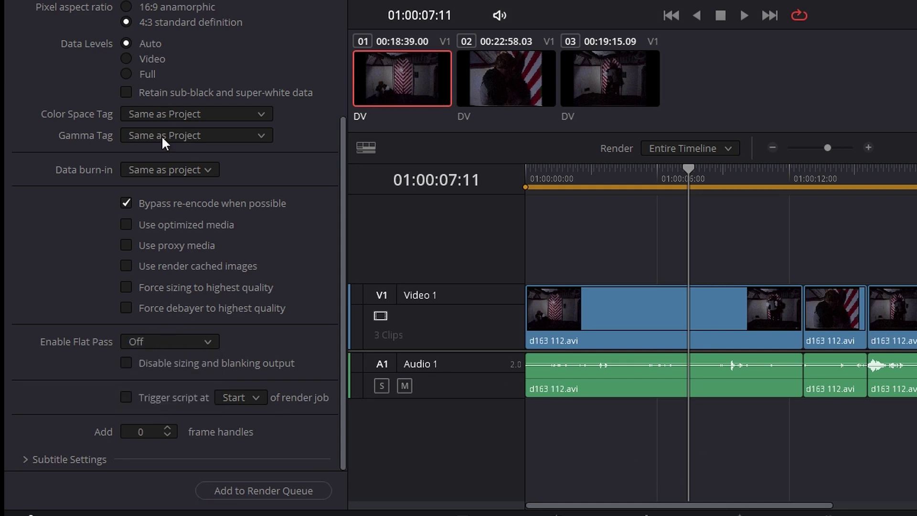
Step: Set Add frame handles to 50
click(144, 432)
text(50)
click(435, 432)
scroll(270, 401, up, 8)
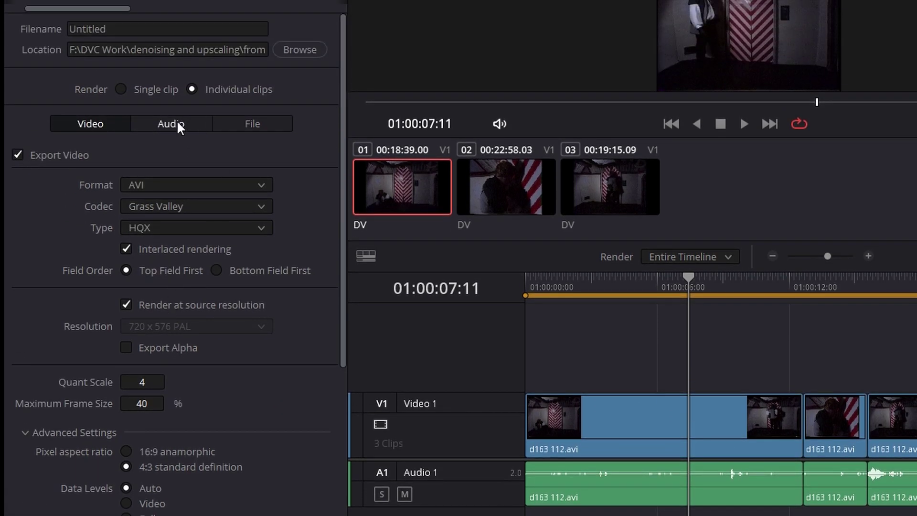
Step: Review the Linear PCM audio settings, then show the file naming options
click(180, 127)
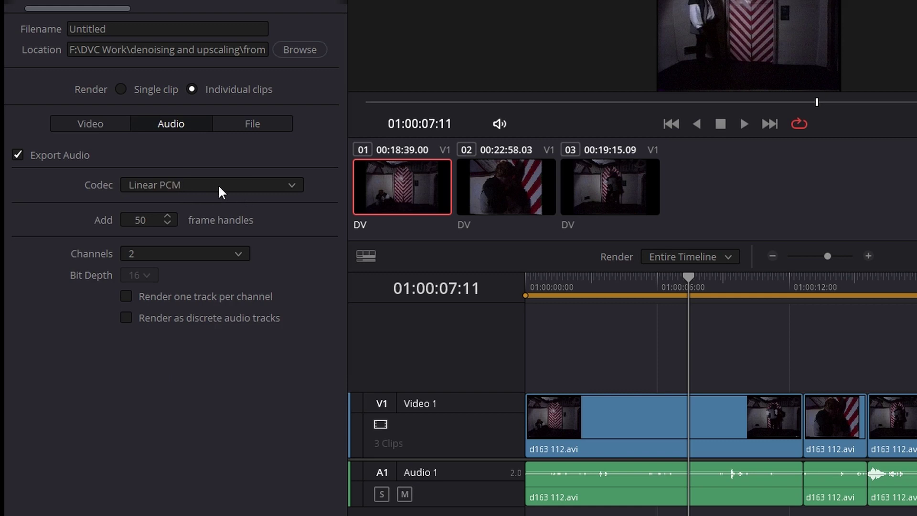
click(240, 127)
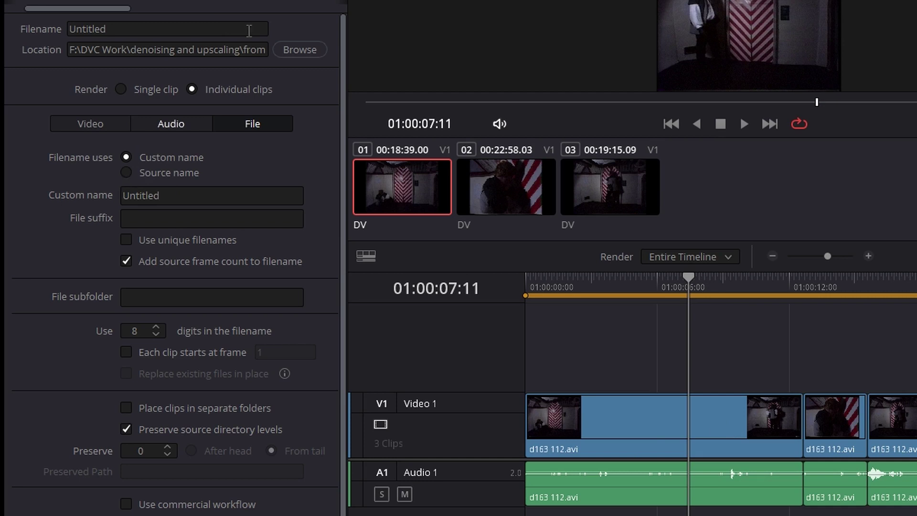
Step: Name output files by source name with unique prefixes and 4 filename digits
click(120, 28)
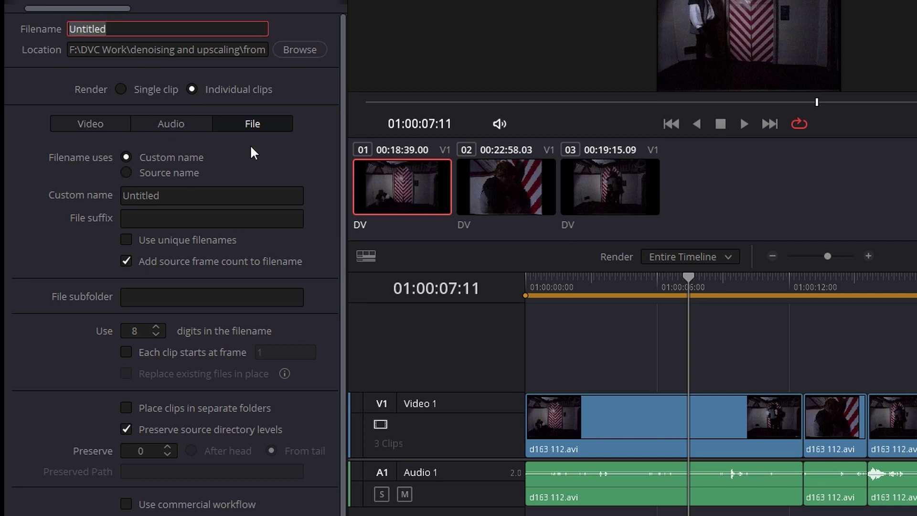
click(127, 172)
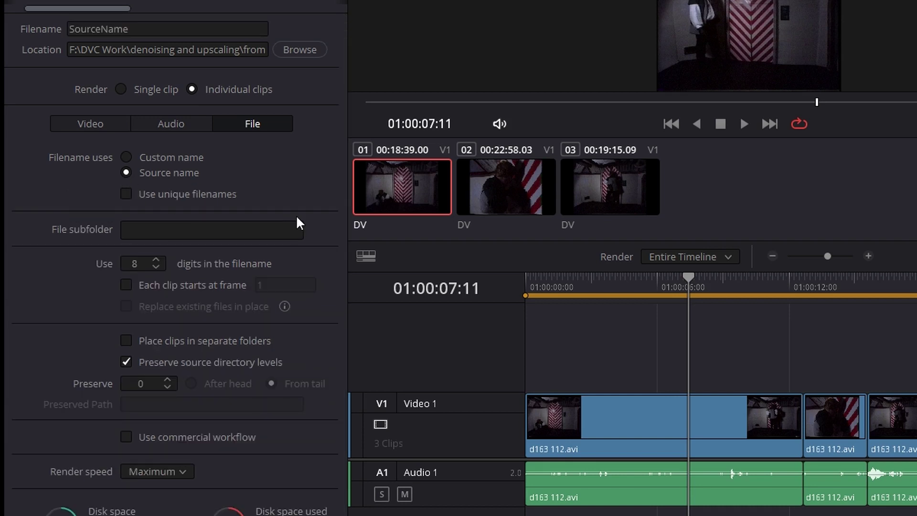
click(125, 193)
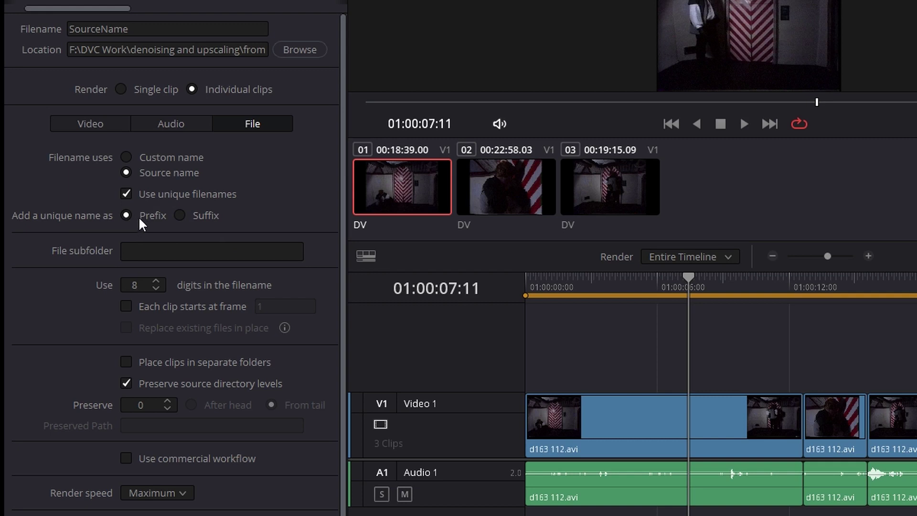
click(158, 287)
text(4)
click(86, 122)
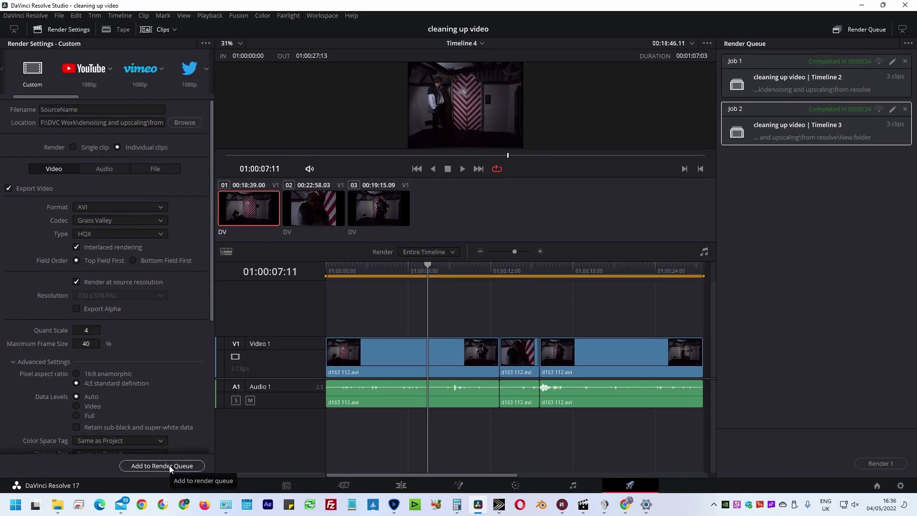
Step: Queue and render Job 3, then open its v2 hqx output folder
click(169, 465)
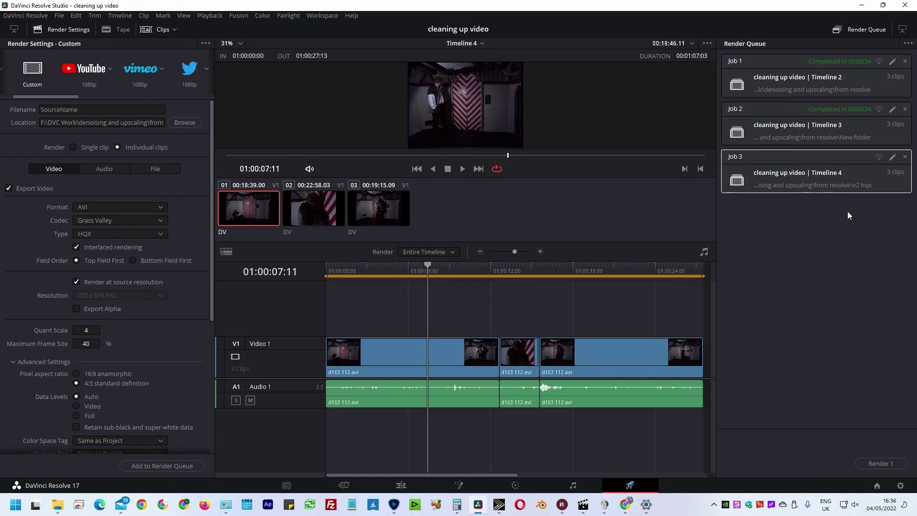
click(880, 464)
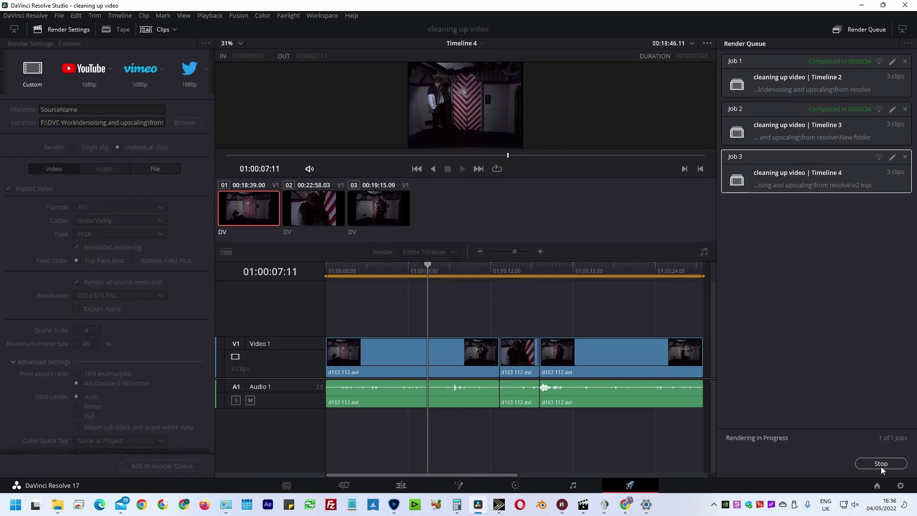
right_click(778, 179)
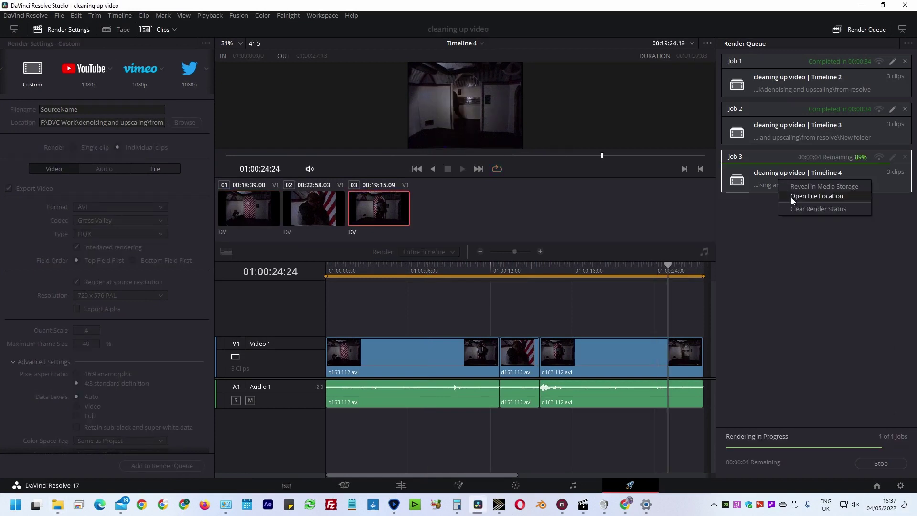
click(791, 197)
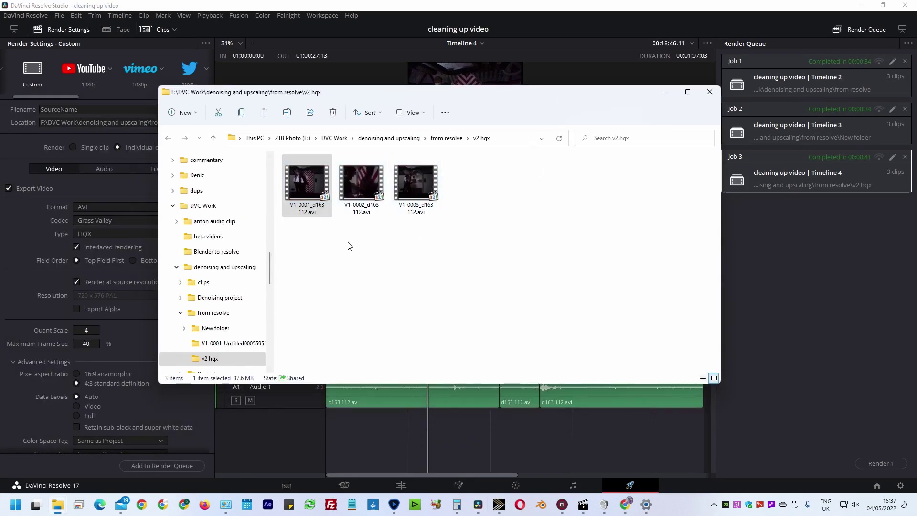
Step: Play V1-0001 in Media Player Classic, close the player, and launch StaxRip
double_click(307, 184)
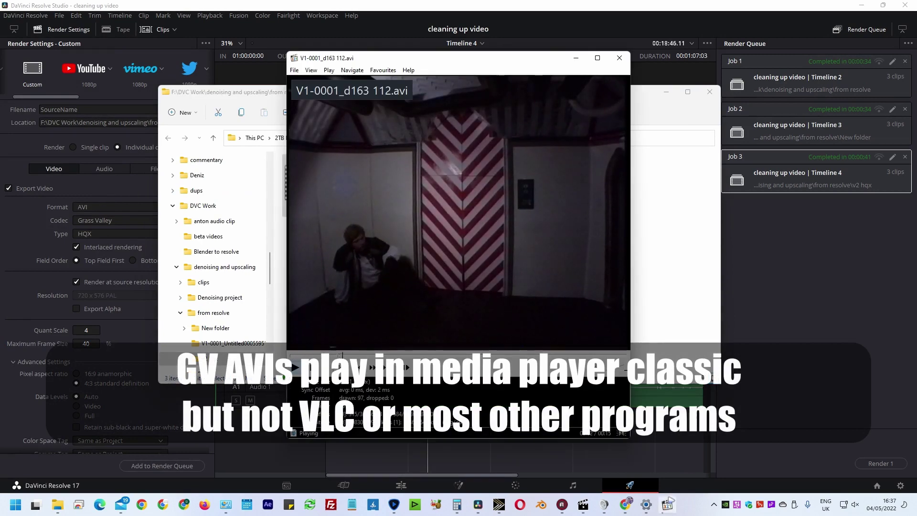
click(583, 504)
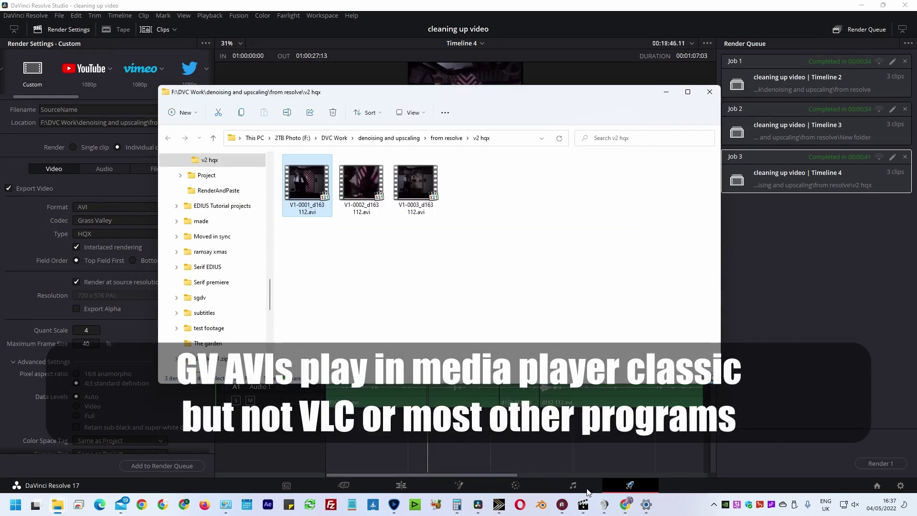
click(583, 504)
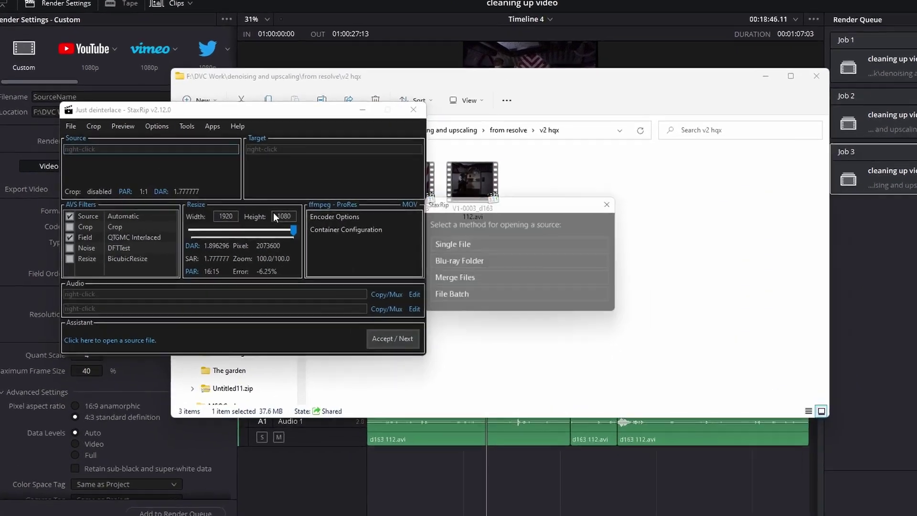
Step: Batch-load the folder of three rendered AVI clips into StaxRip and run the deinterlace jobs
click(473, 293)
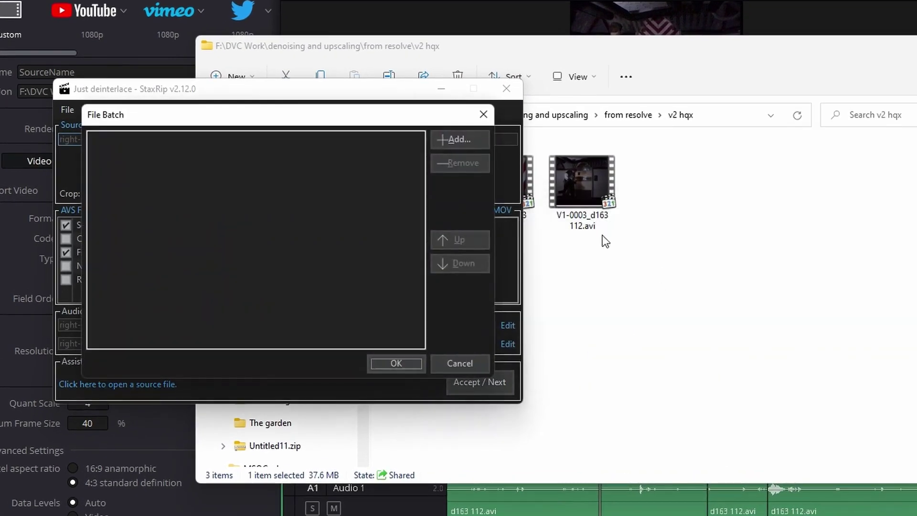
click(453, 138)
click(572, 309)
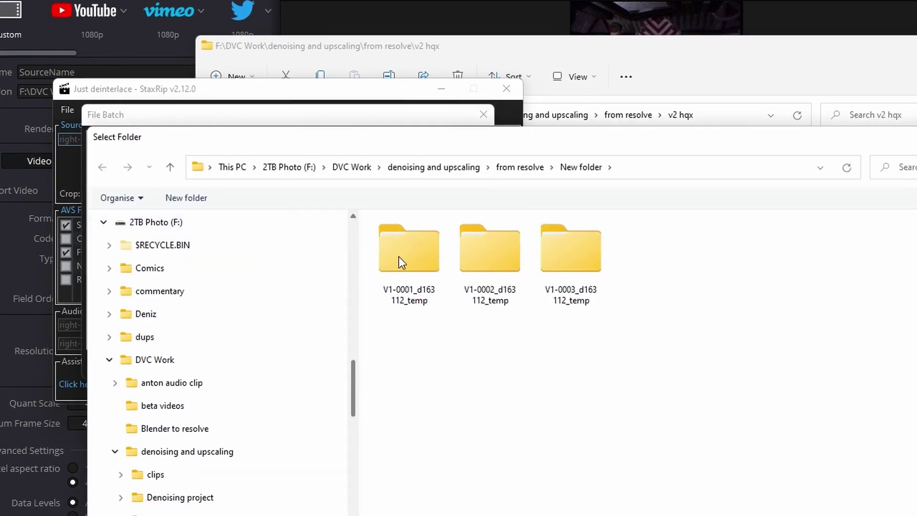
key(Return)
click(389, 362)
click(655, 413)
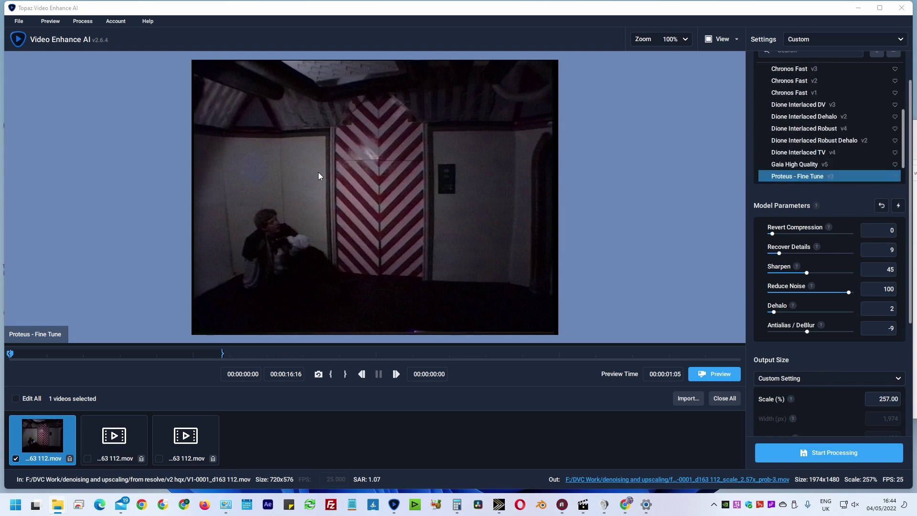
Step: Set Reduce Noise to 97 for all three clips, preview the first, and start upscaling
click(25, 399)
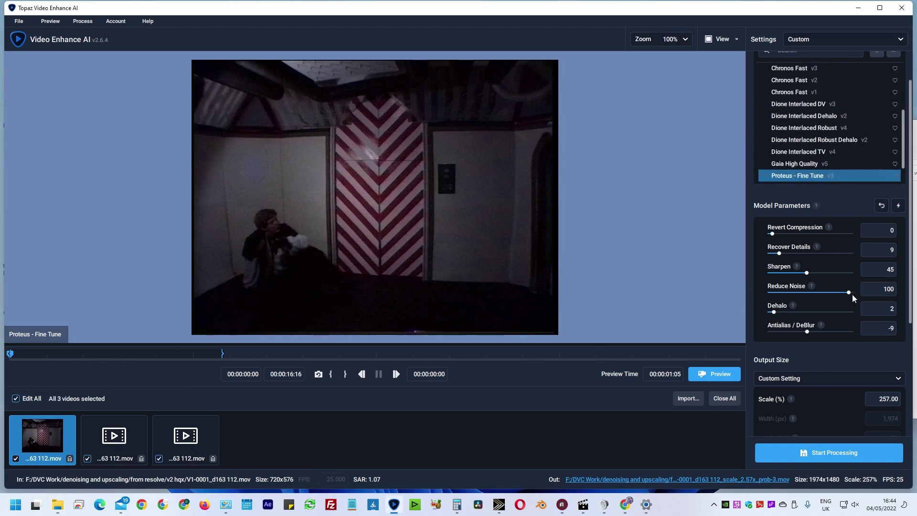
drag(849, 296, 846, 294)
click(721, 374)
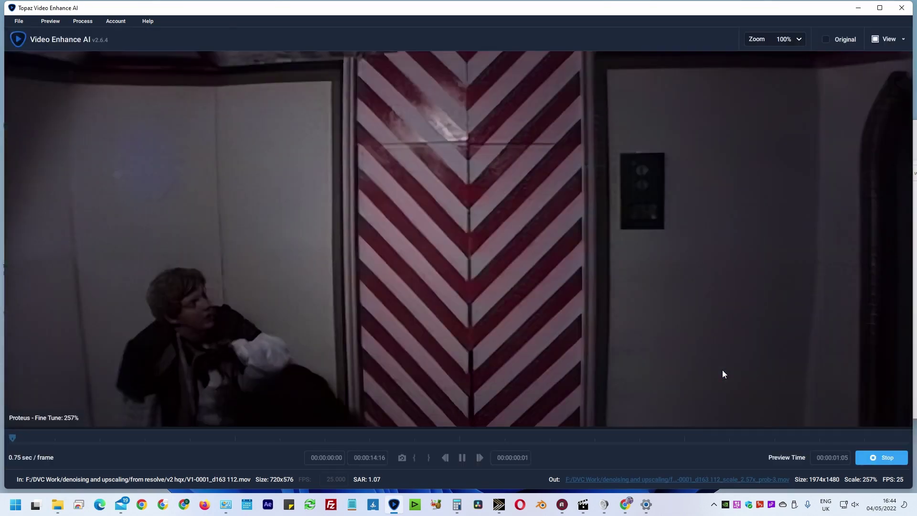
scroll(814, 424, down, 1)
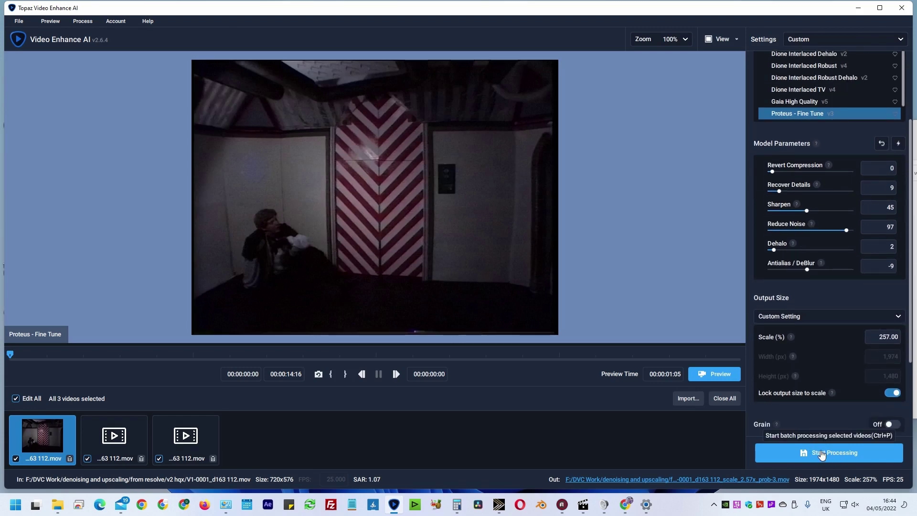
click(821, 454)
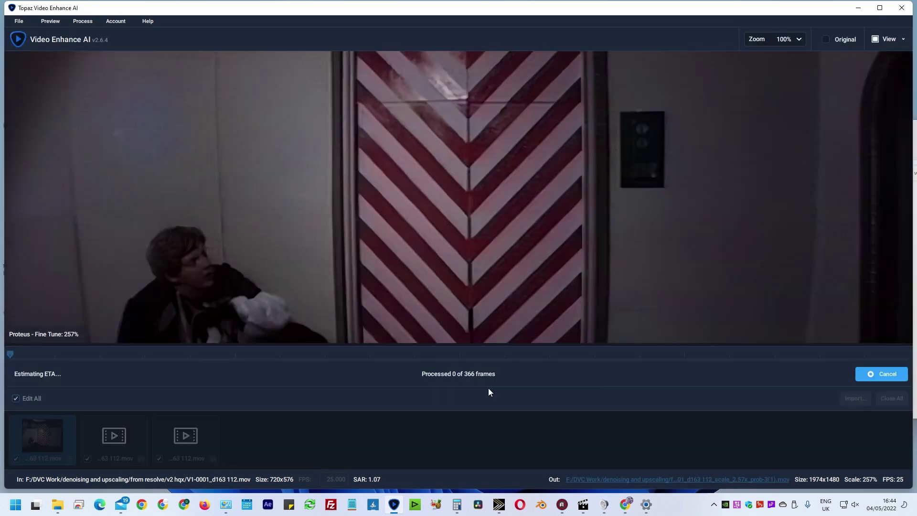